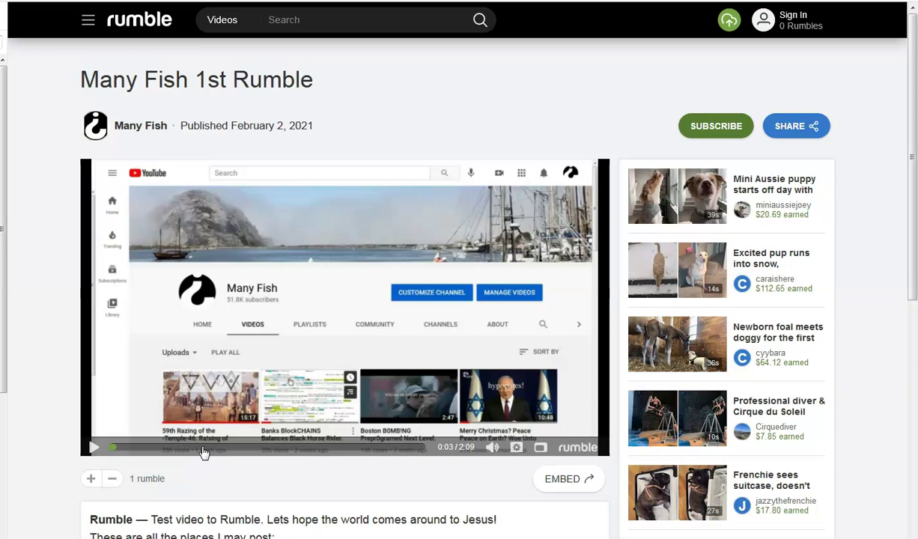
Switch from the Many Fish 1st Rumble video to the YouTube Many Fishers channel home page
{"action": "left_click", "coordinate": [222, 435]}
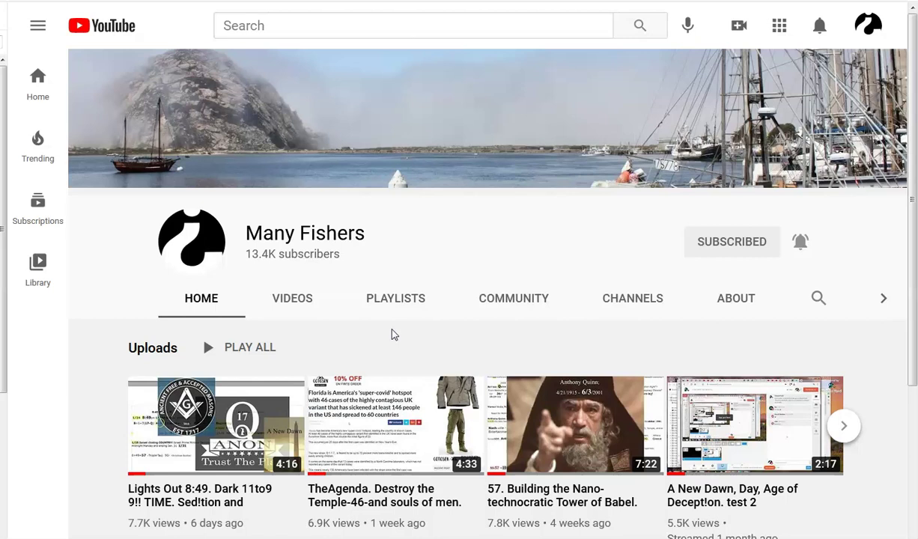
{"action": "left_click", "coordinate": [396, 303]}
{"action": "left_click", "coordinate": [407, 352]}
{"action": "left_click", "coordinate": [455, 253]}
View the Many Fishers playlists, then return to the Many Fish 1st Rumble video window
{"action": "left_click", "coordinate": [443, 290]}
{"action": "left_click", "coordinate": [368, 326]}
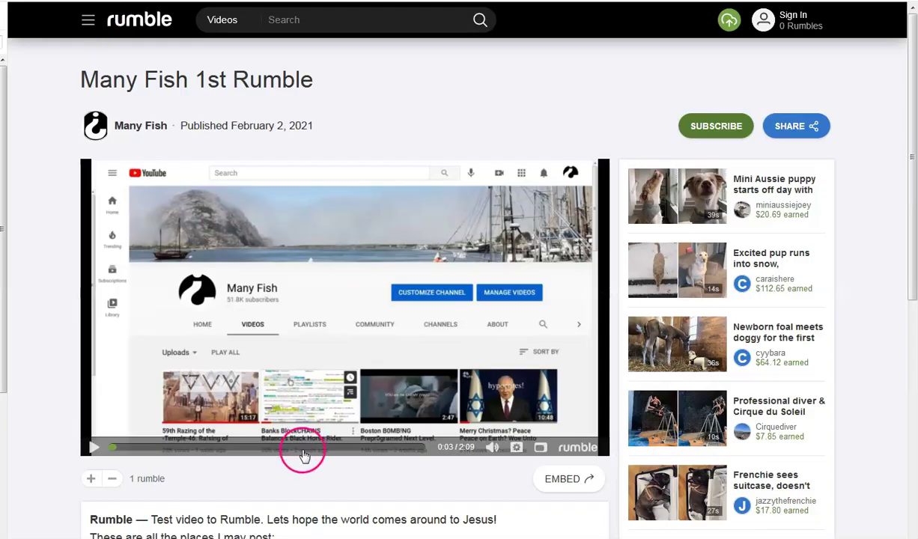
{"action": "left_click", "coordinate": [400, 487]}
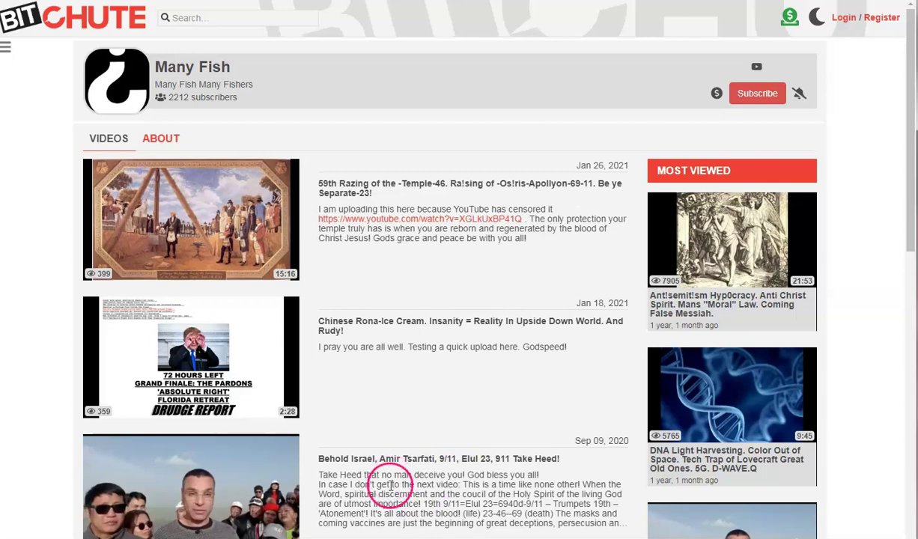
{"action": "left_click", "coordinate": [307, 535]}
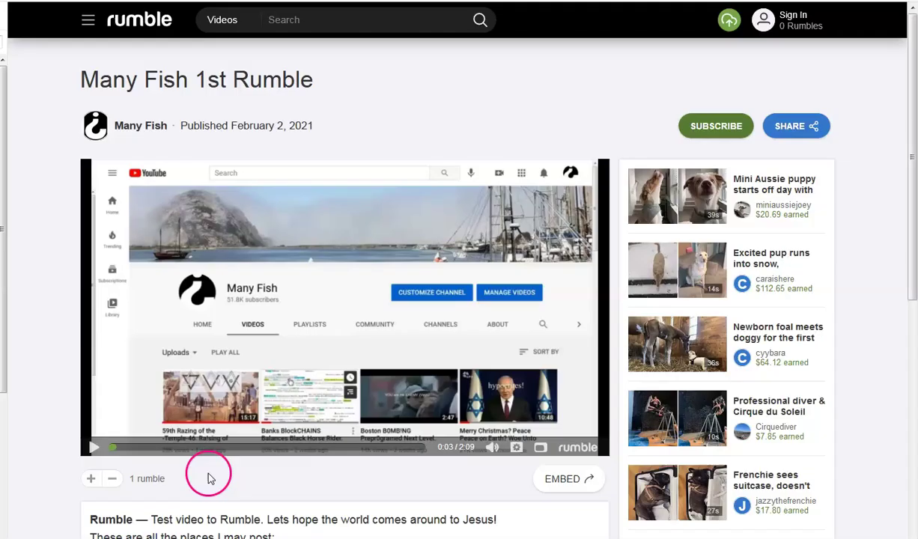